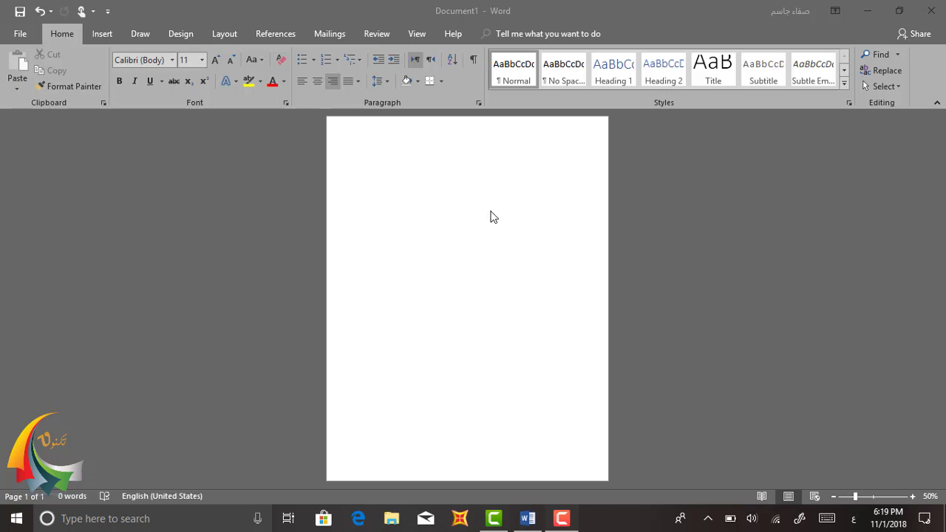
# - Open the page header, switch input to Arabic, and remove the header's page number
pyautogui.doubleClick(472, 124)
pyautogui.write('1')
pyautogui.hotkey('alt', 'shift')
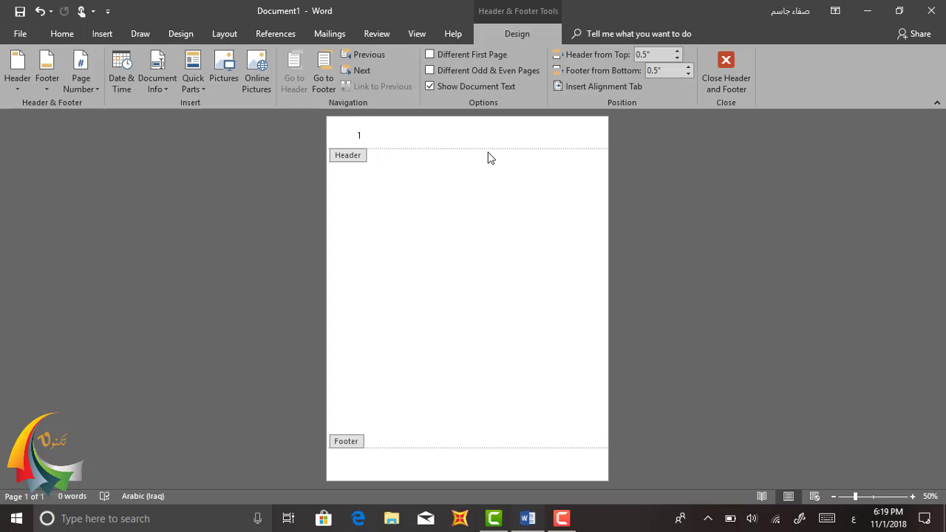
pyautogui.hotkey('ctrl', 'z')
pyautogui.hotkey('ctrl', 'y')
# - Leave the header, clear the footer's page number, and return to the body with Arabic input
pyautogui.doubleClick(461, 217)
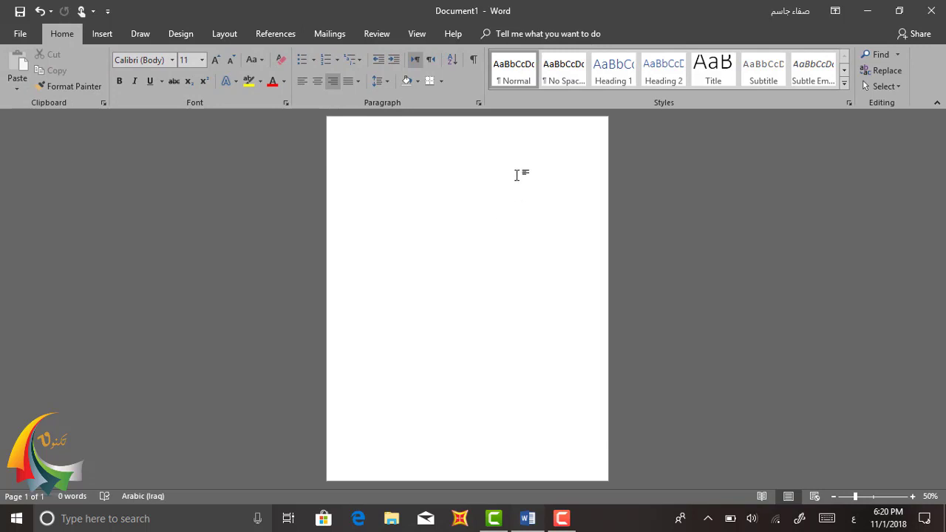
pyautogui.hotkey('alt', 'shift')
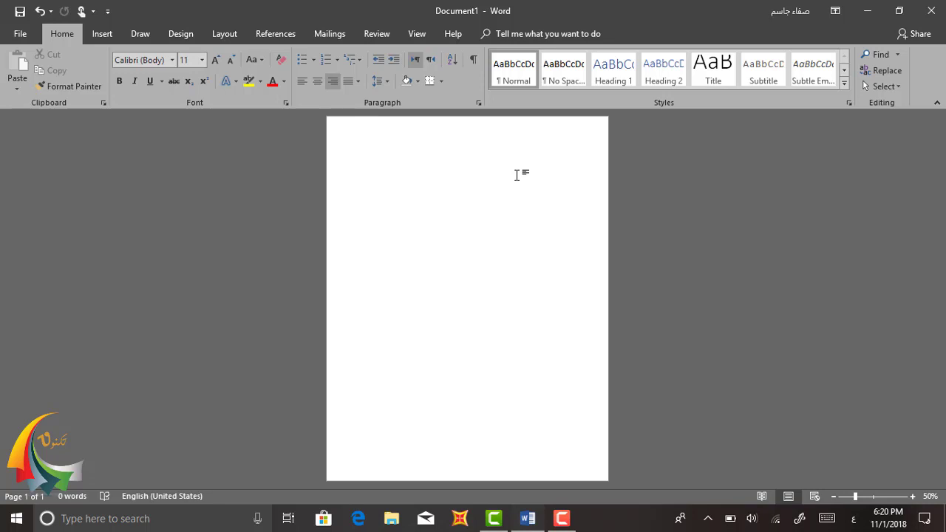
pyautogui.doubleClick(484, 463)
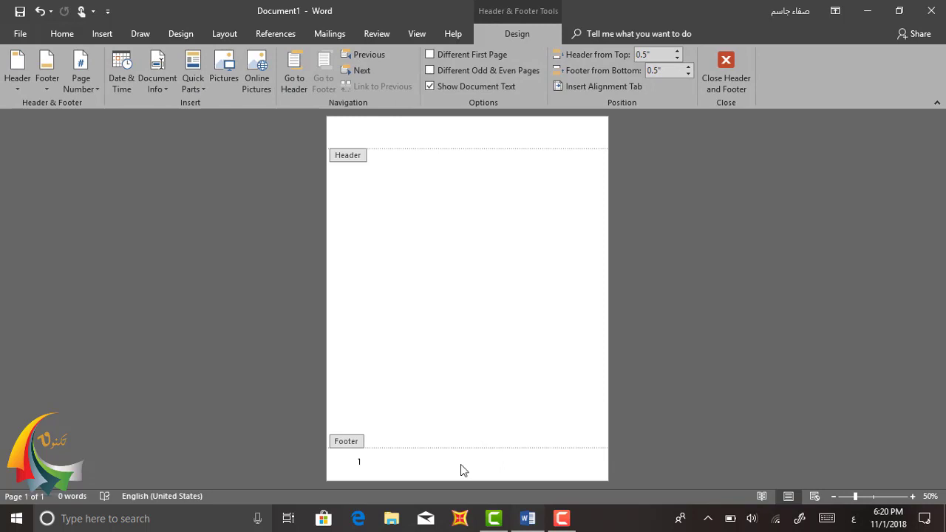
pyautogui.hotkey('alt', 'shift')
pyautogui.doubleClick(494, 239)
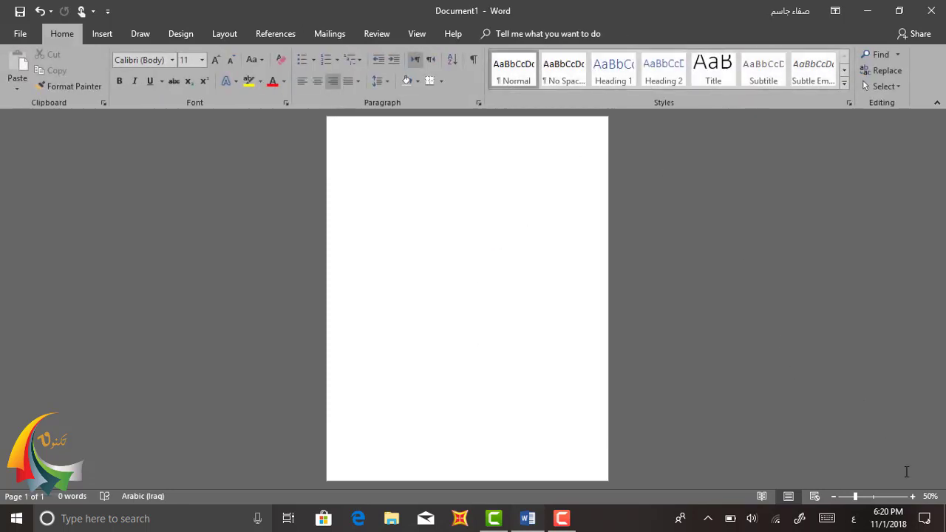
# - Zoom to 100%, type 'هذا طالب' on the right-aligned first line, and start a new line
pyautogui.click(912, 496)
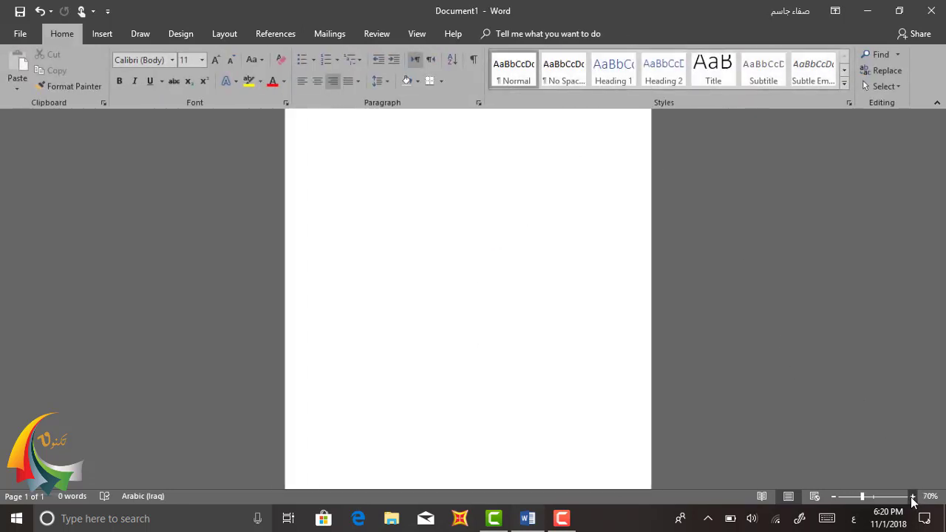
pyautogui.click(913, 496)
pyautogui.click(913, 496)
pyautogui.click(913, 495)
pyautogui.click(913, 496)
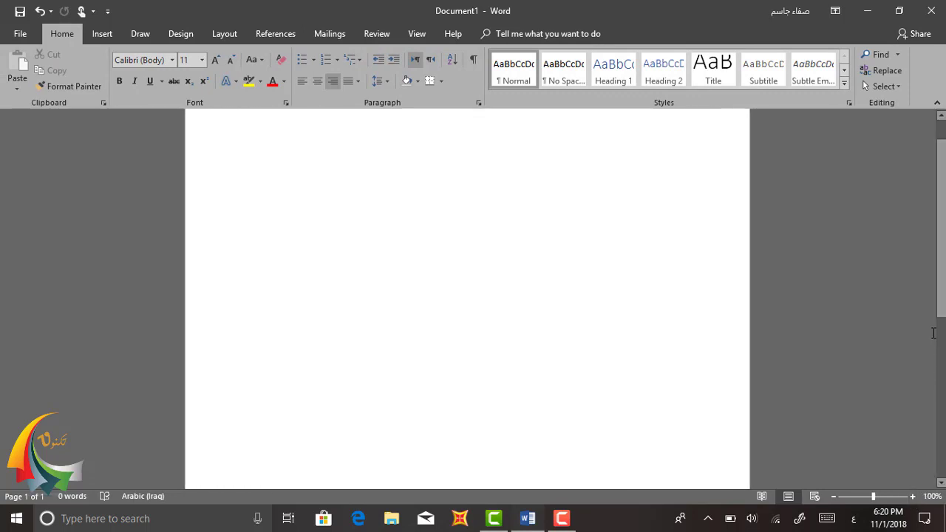
pyautogui.scroll(1, 684, 155)
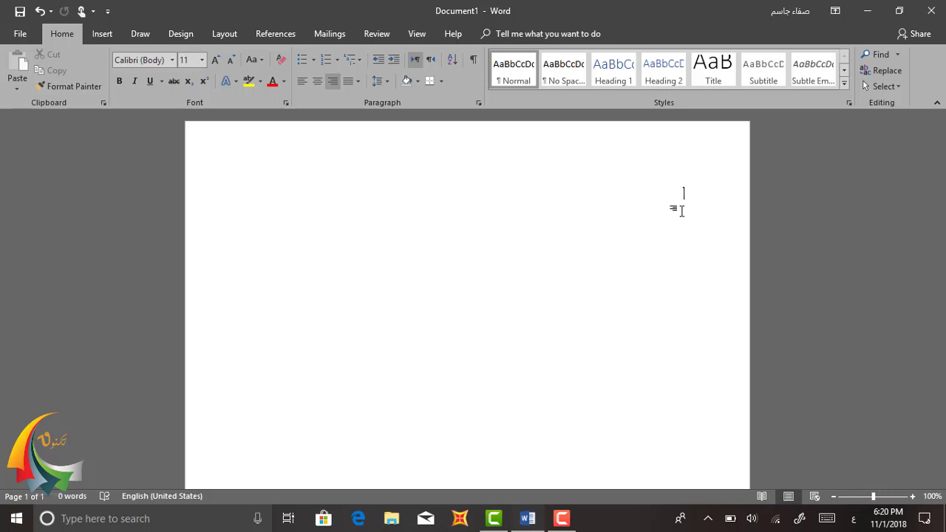
pyautogui.write('}ذ')
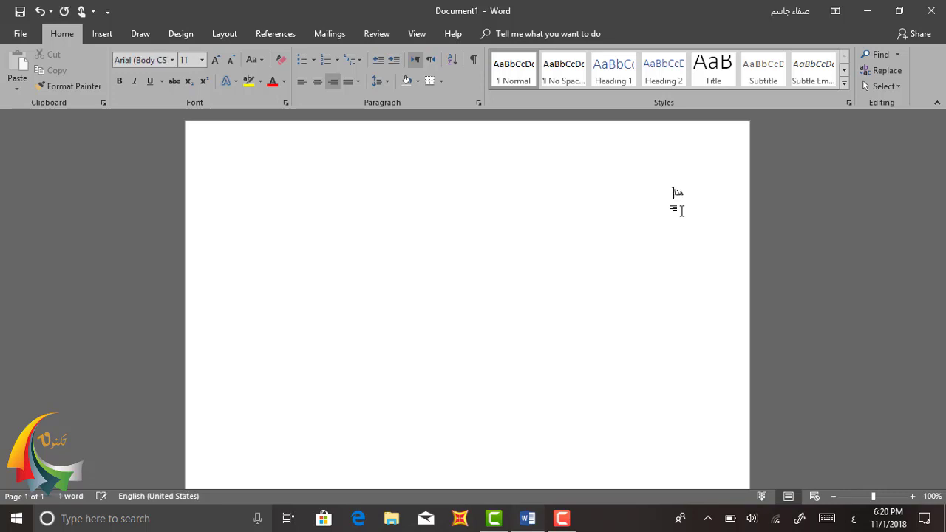
pyautogui.write('ا')
pyautogui.write(' طالب')
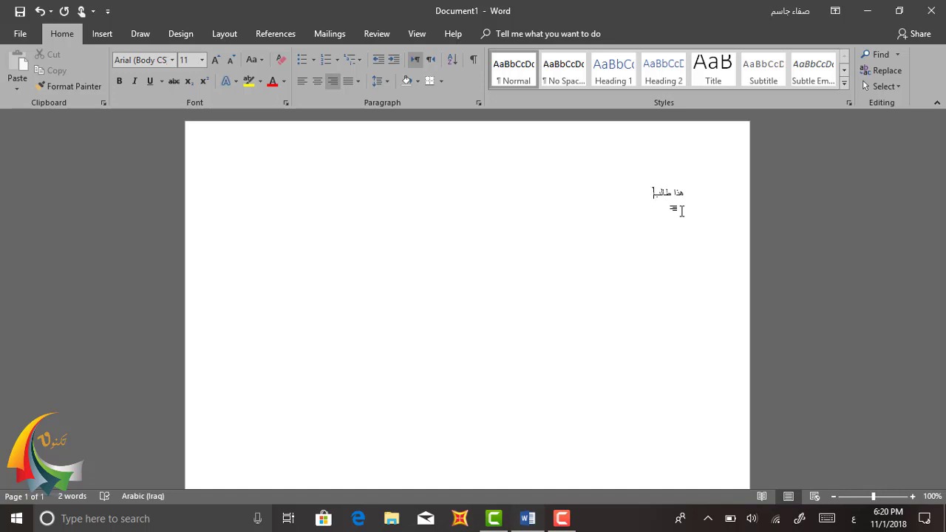
pyautogui.hotkey('alt', 'shift')
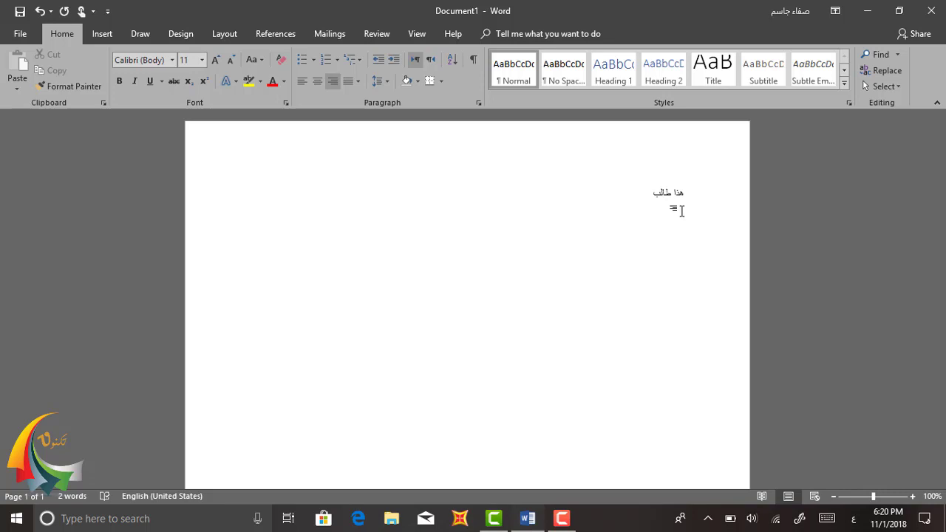
pyautogui.press('Return')
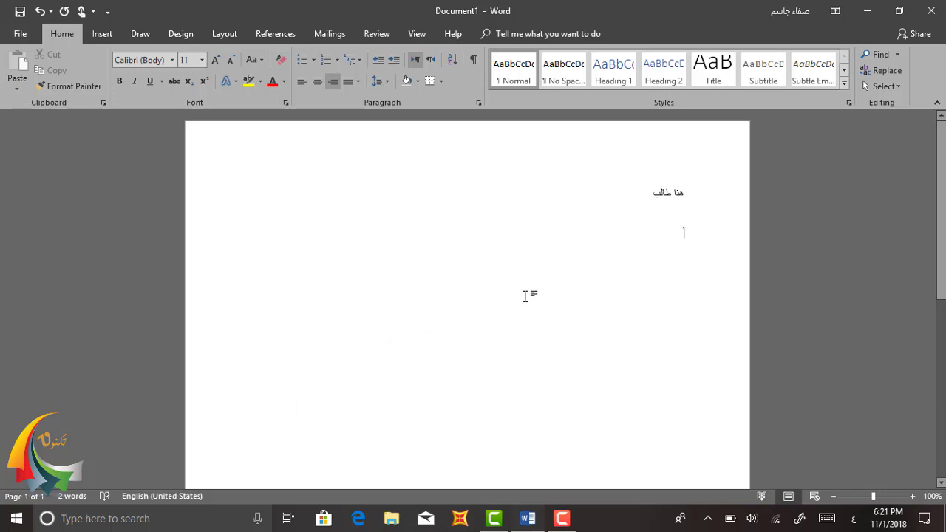
# - Add the English word 'Home' on a left-aligned line lower down the page and select it
pyautogui.doubleClick(298, 351)
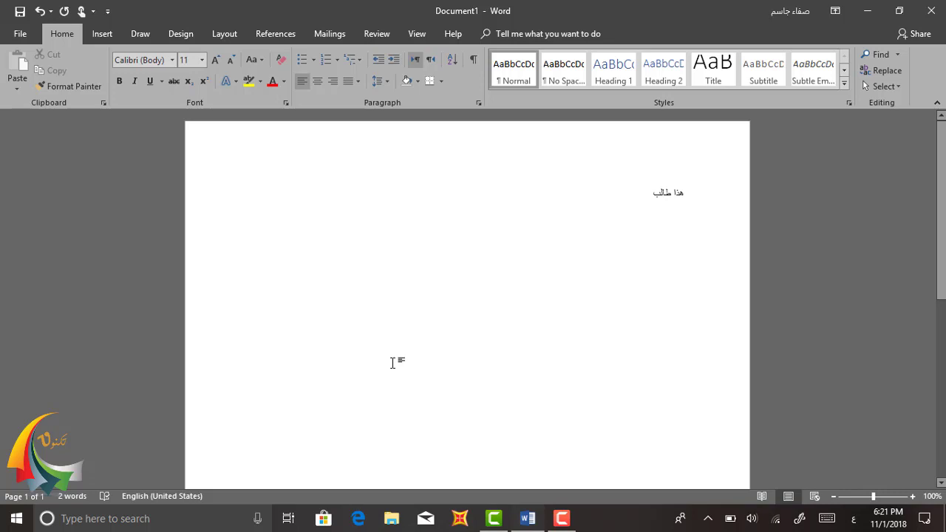
pyautogui.hotkey('alt', 'shift')
pyautogui.write('H')
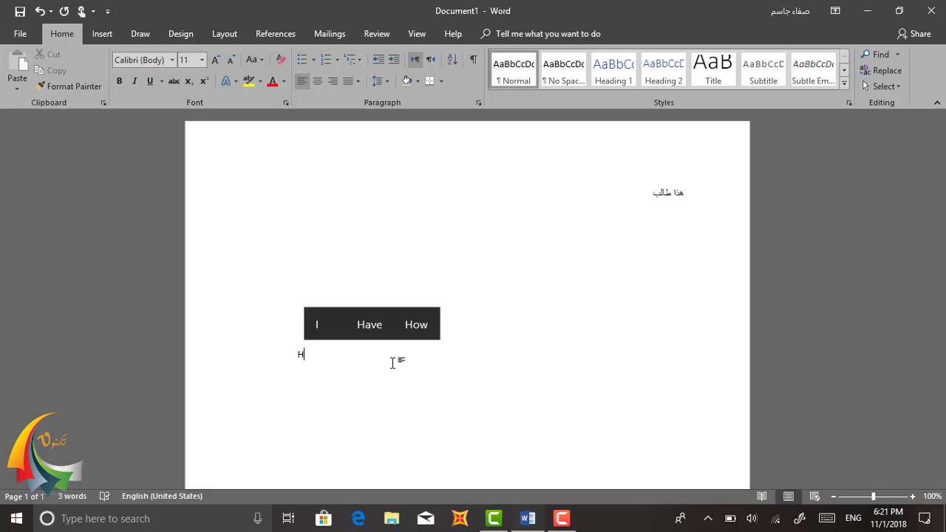
pyautogui.write('omew')
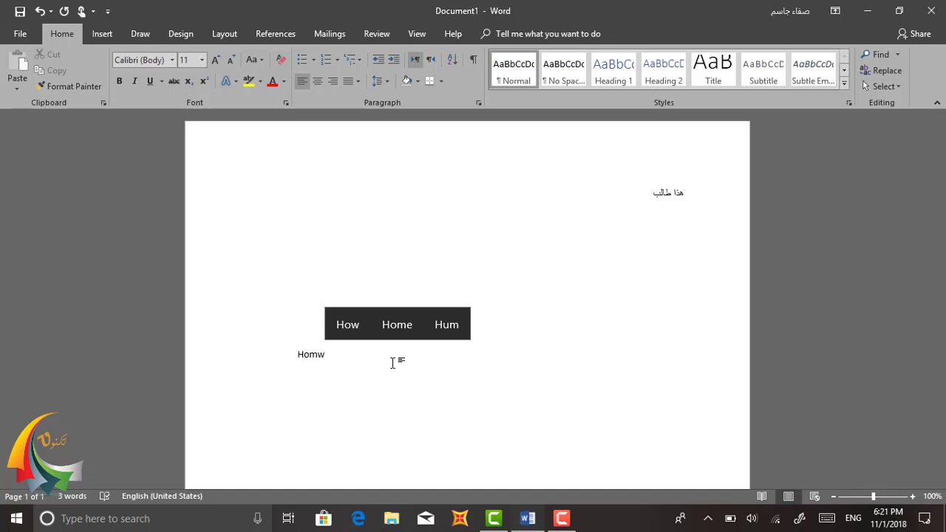
pyautogui.press('BackSpace')
pyautogui.write('e')
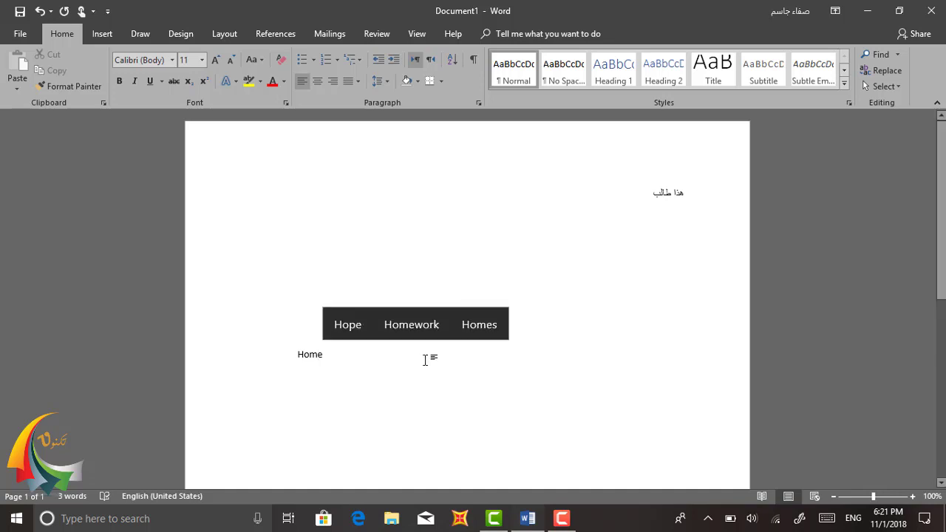
pyautogui.doubleClick(310, 354)
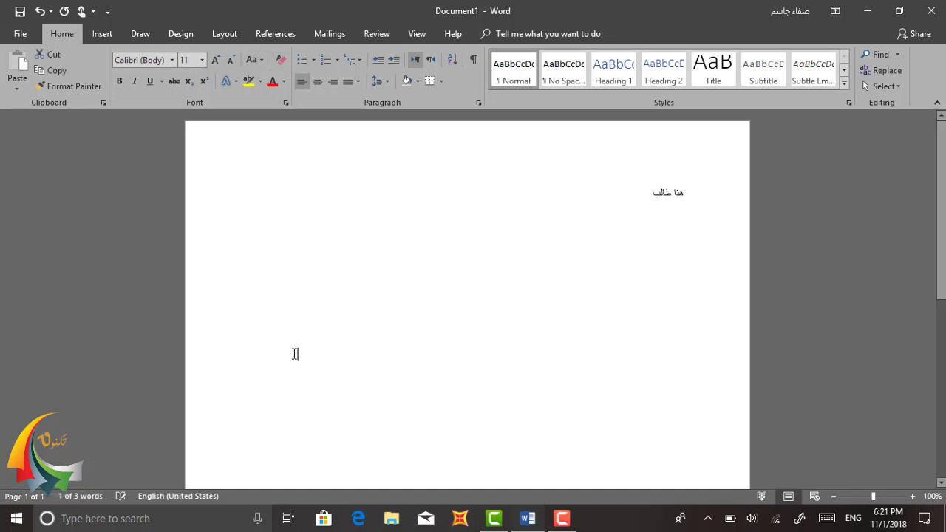
# - Zoom the page in from 100% to 120% with the cursor in the Arabic line
pyautogui.click(644, 193)
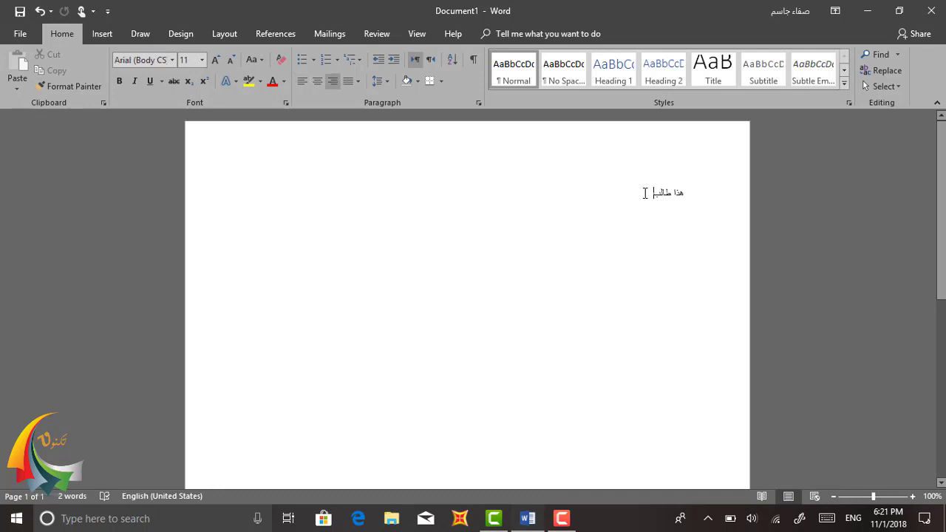
pyautogui.click(914, 498)
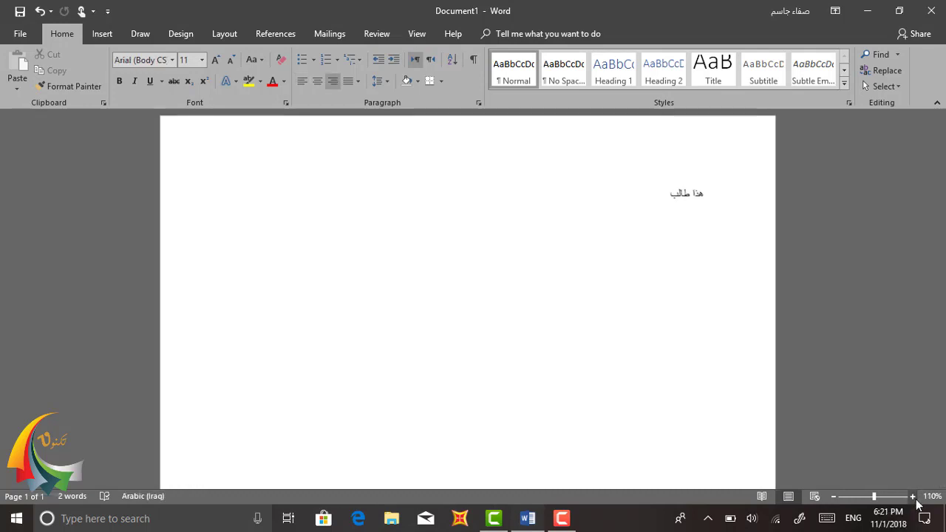
pyautogui.click(913, 497)
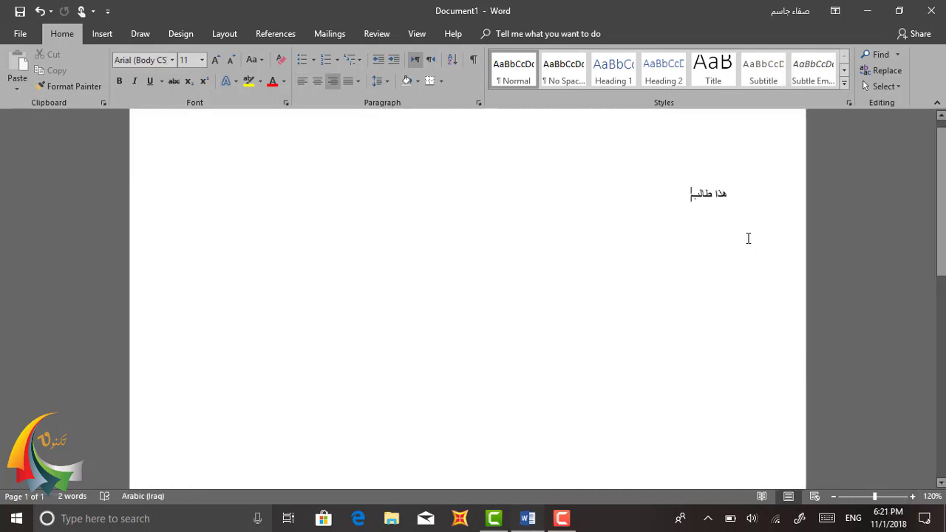
# - Practise selecting the Arabic text by word, by whole line, and all with Ctrl+A
pyautogui.doubleClick(722, 196)
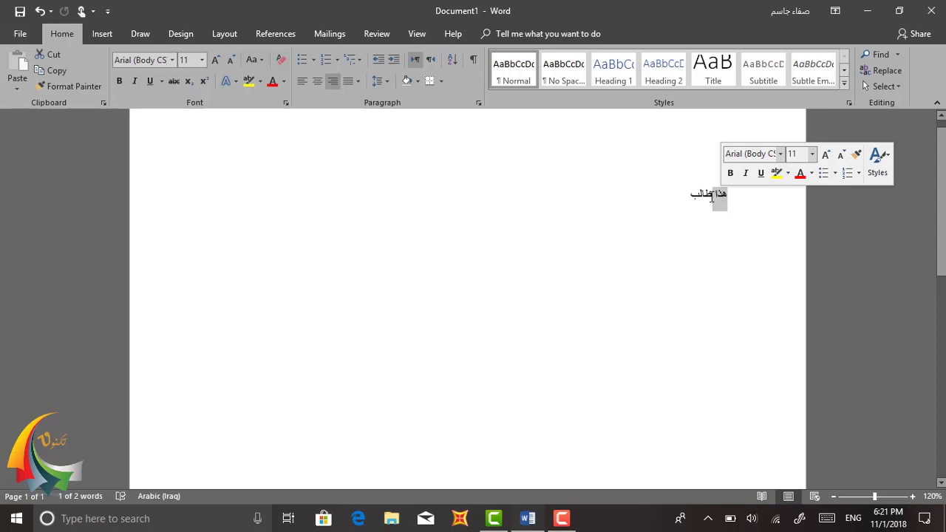
pyautogui.click(708, 196)
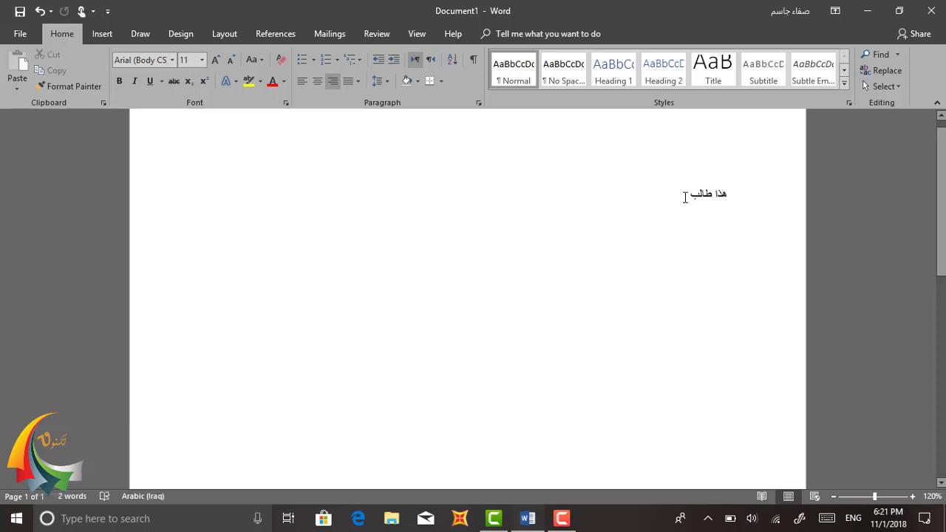
pyautogui.tripleClick(700, 195)
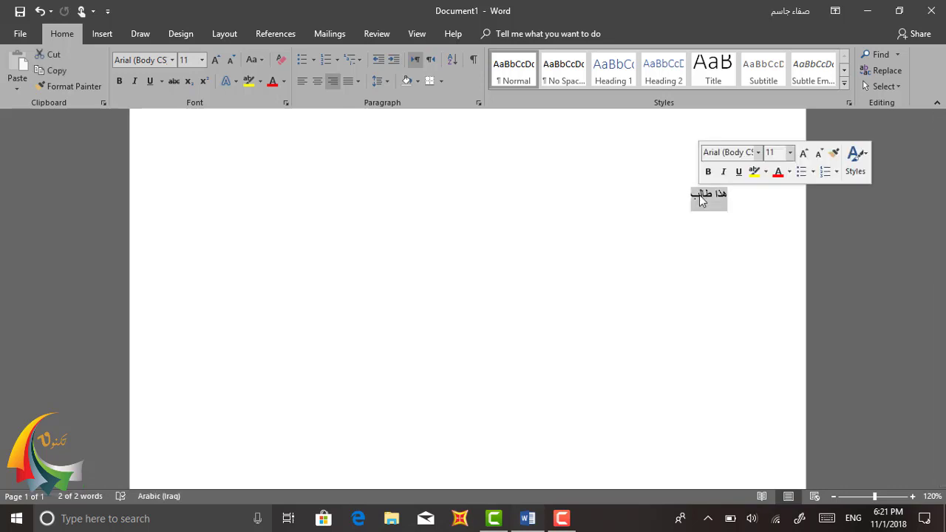
pyautogui.click(700, 195)
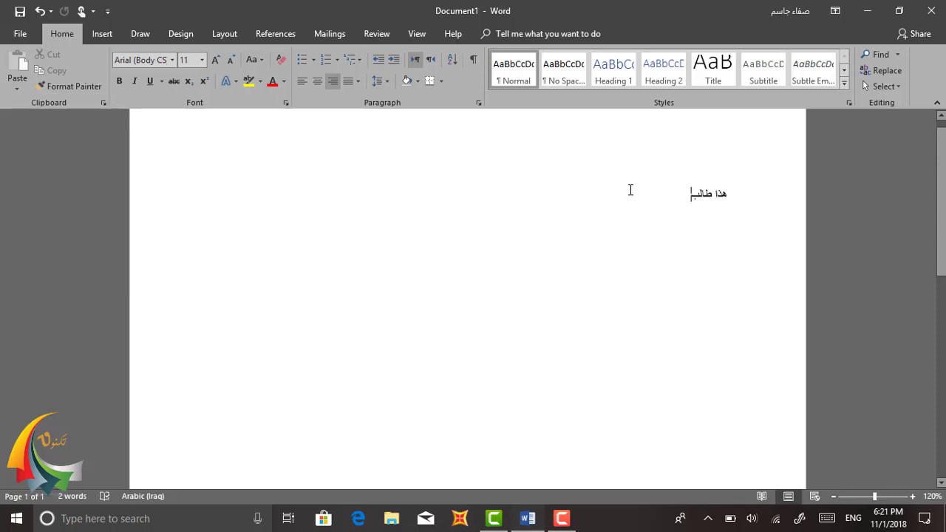
pyautogui.hotkey('ctrl', 'a')
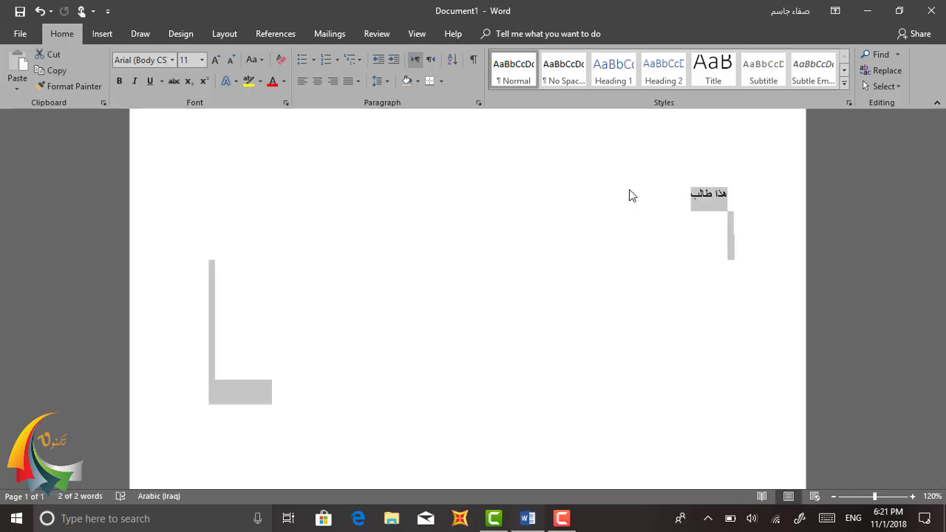
# - Copy the Arabic line 'هذا طالب' and paste it until nine right-aligned lines fill the page
pyautogui.click(629, 195)
pyautogui.tripleClick(630, 194)
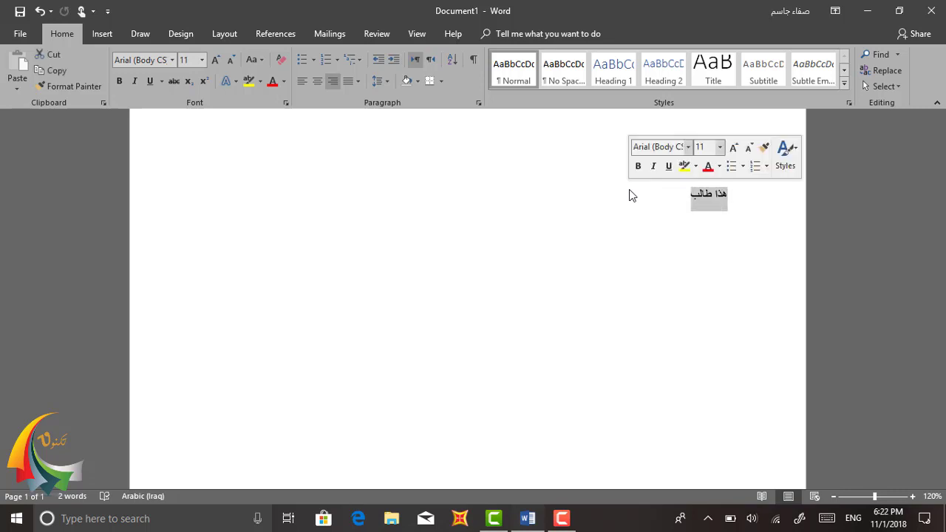
pyautogui.hotkey('ctrl', 'c')
pyautogui.hotkey('ctrl', 'v')
pyautogui.hotkey('ctrl', 'v')
pyautogui.hotkey('ctrl', 'v')
pyautogui.hotkey('ctrl', 'v')
pyautogui.hotkey('ctrl', 'v')
pyautogui.hotkey('ctrl', 'v')
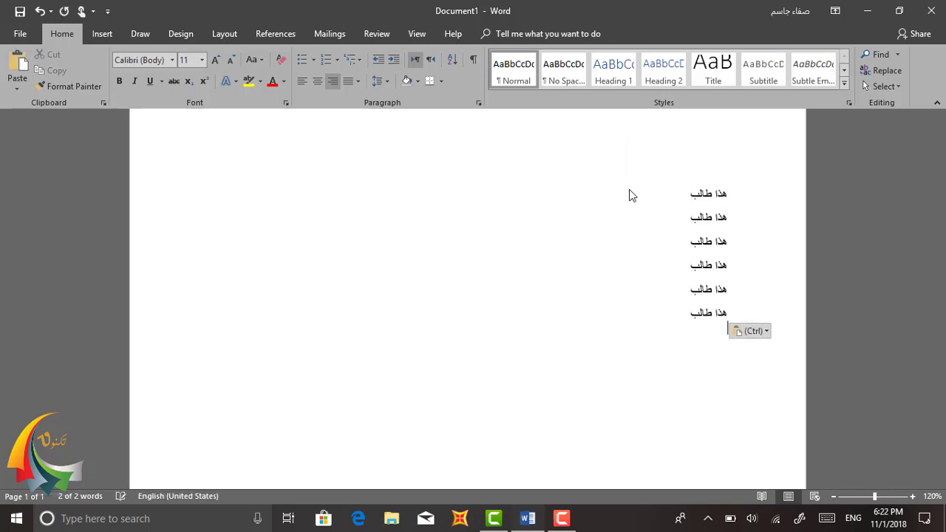
pyautogui.hotkey('ctrl', 'v')
pyautogui.hotkey('ctrl', 'v')
pyautogui.hotkey('ctrl', 'v')
# - Practise selecting the nine lines with Ctrl+A and by dragging from the left margin over lines one to eight
pyautogui.click(620, 201)
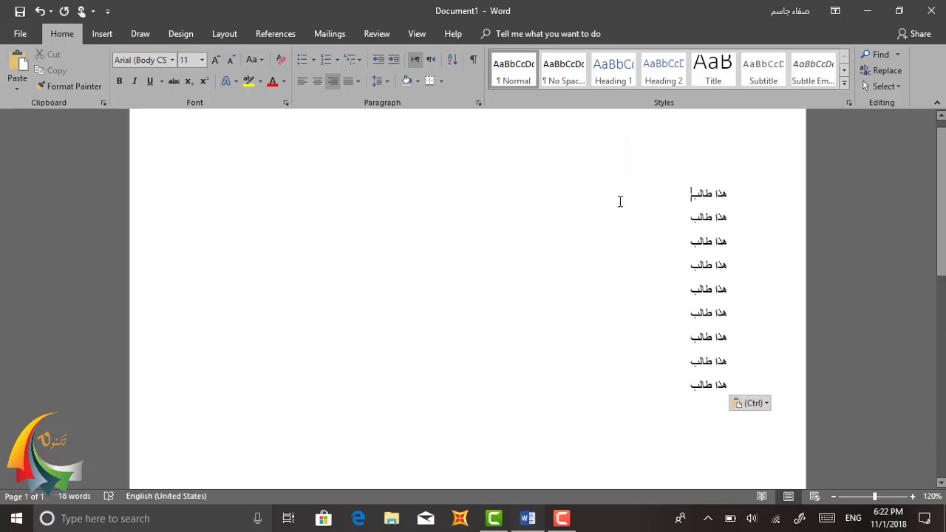
pyautogui.hotkey('ctrl', 'a')
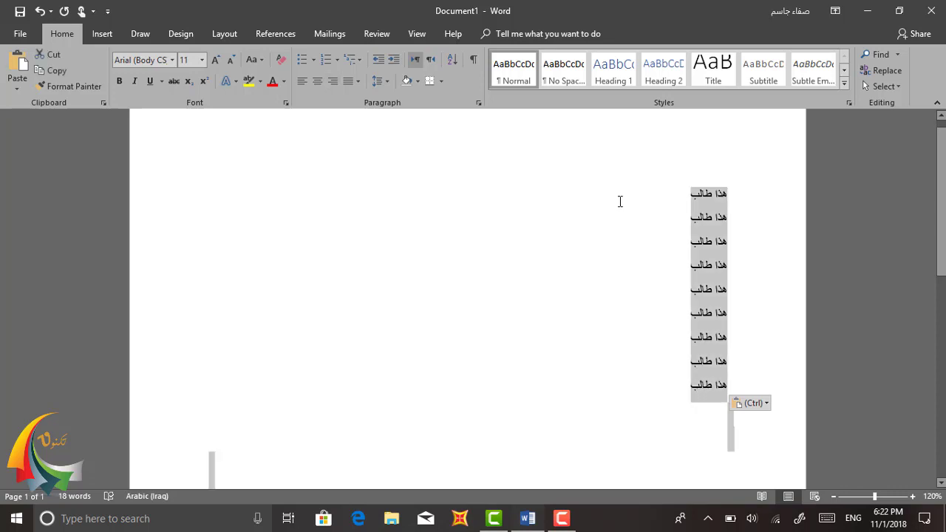
pyautogui.click(620, 207)
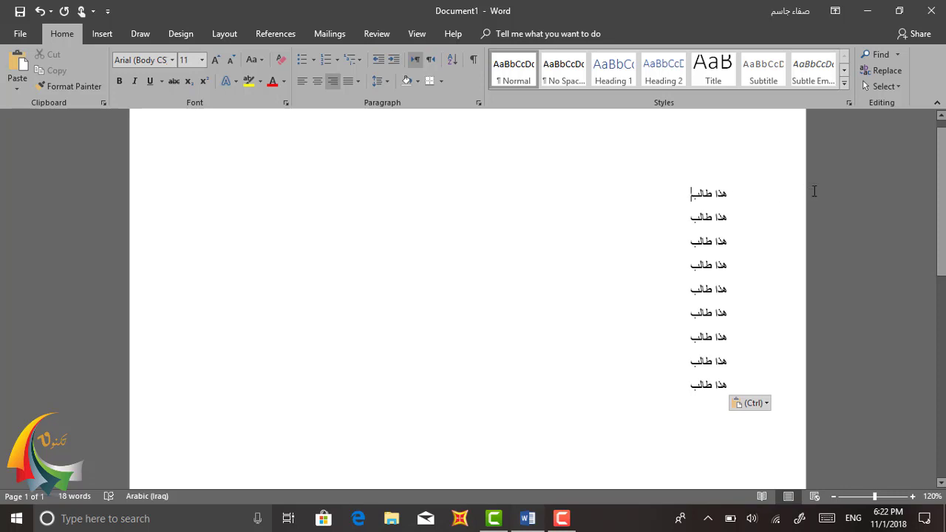
pyautogui.click(134, 209)
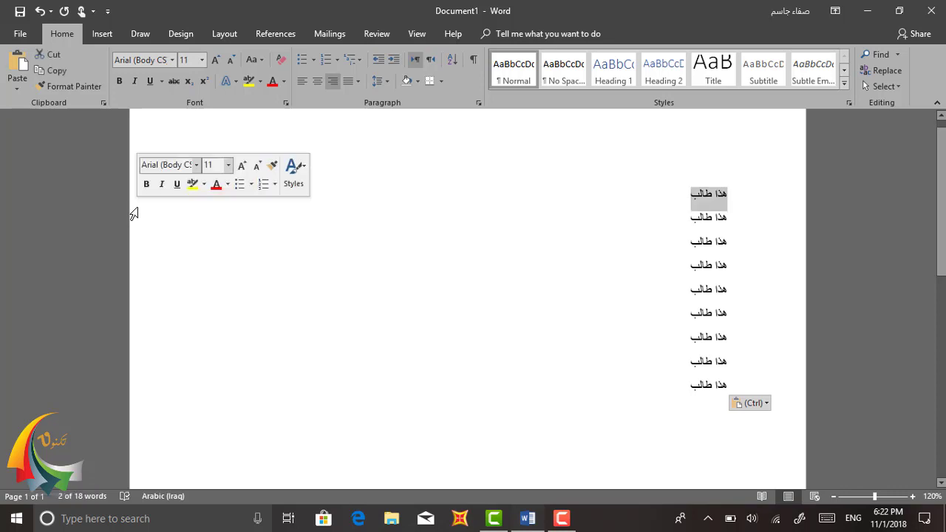
pyautogui.moveTo(127, 209); pyautogui.dragTo(154, 363)
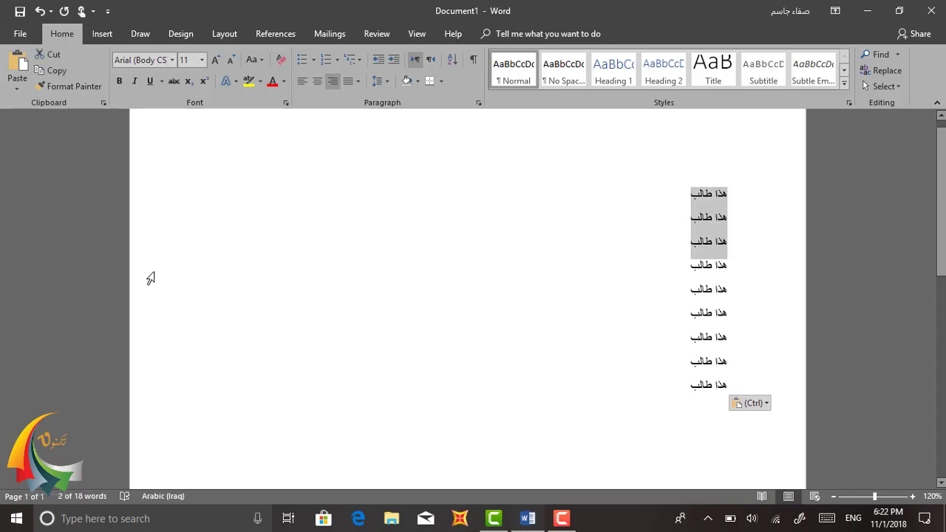
pyautogui.click(152, 362)
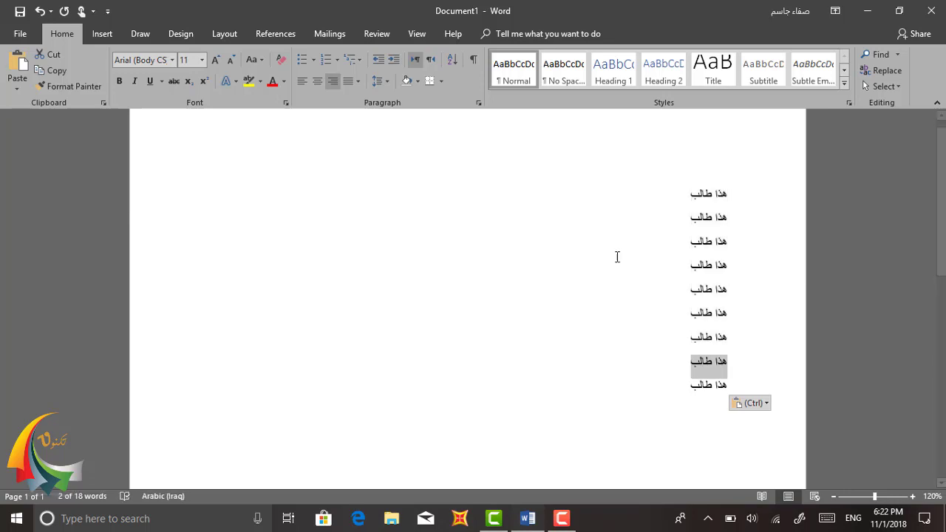
pyautogui.click(652, 213)
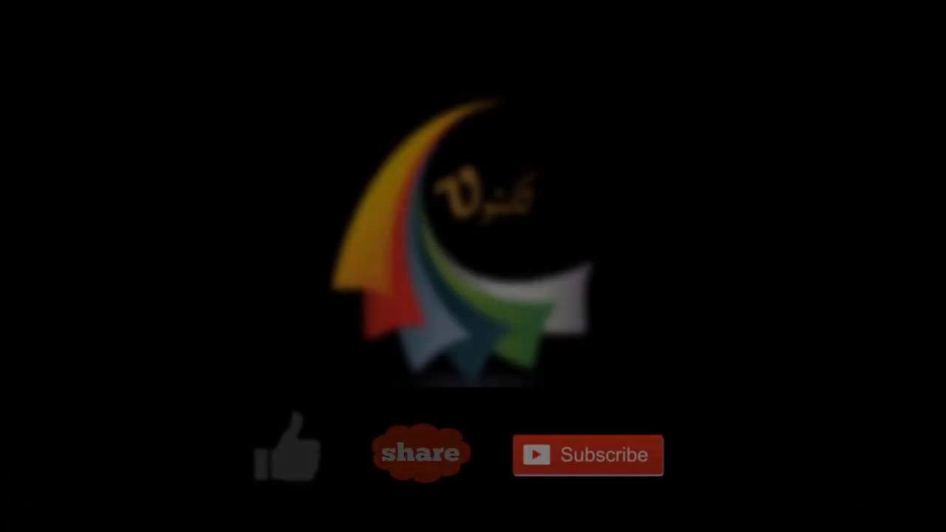